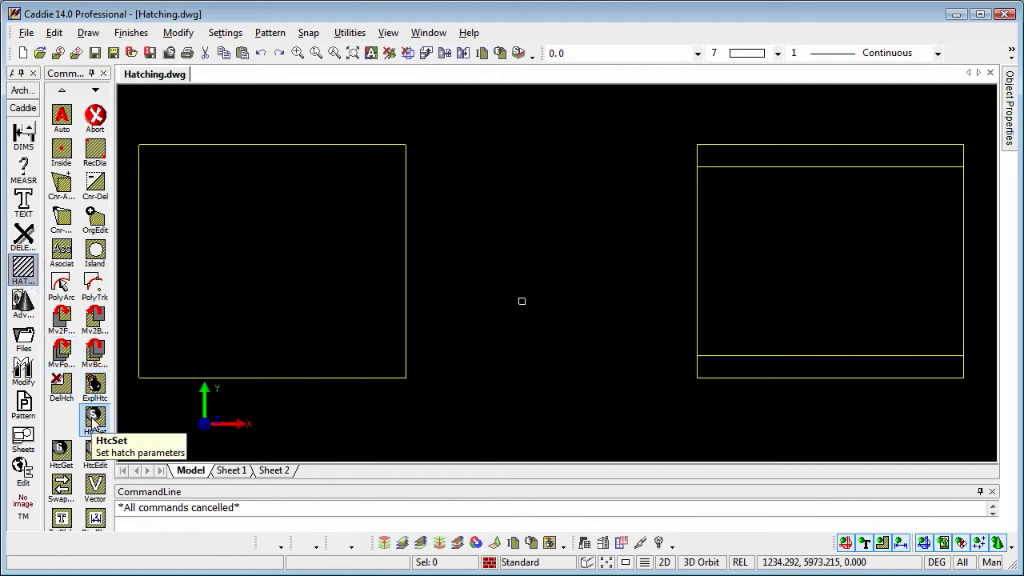
Change the hatch type in Hatch Parameter Settings to Fill, after trying Pattern.
click(93, 422)
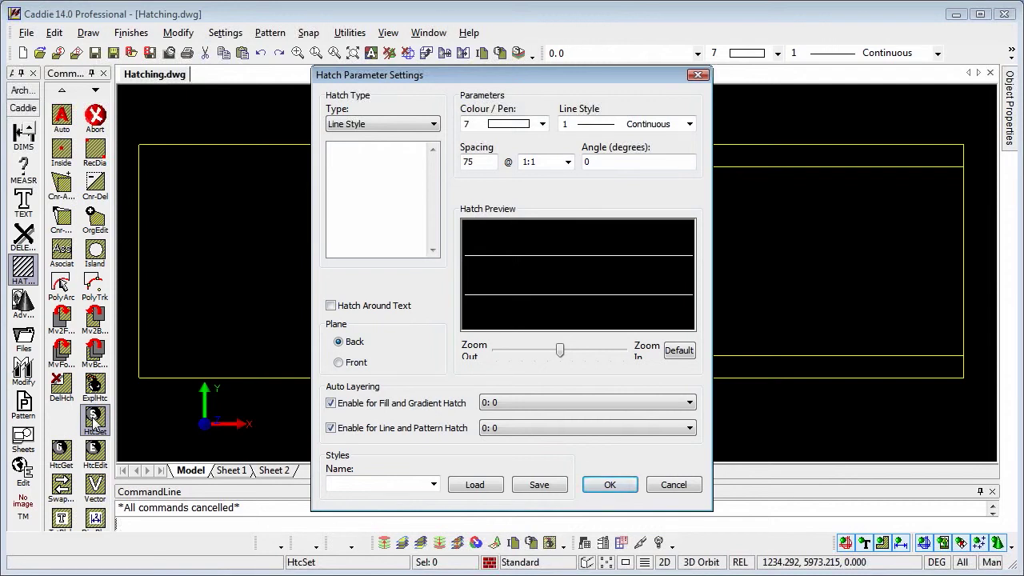
click(436, 126)
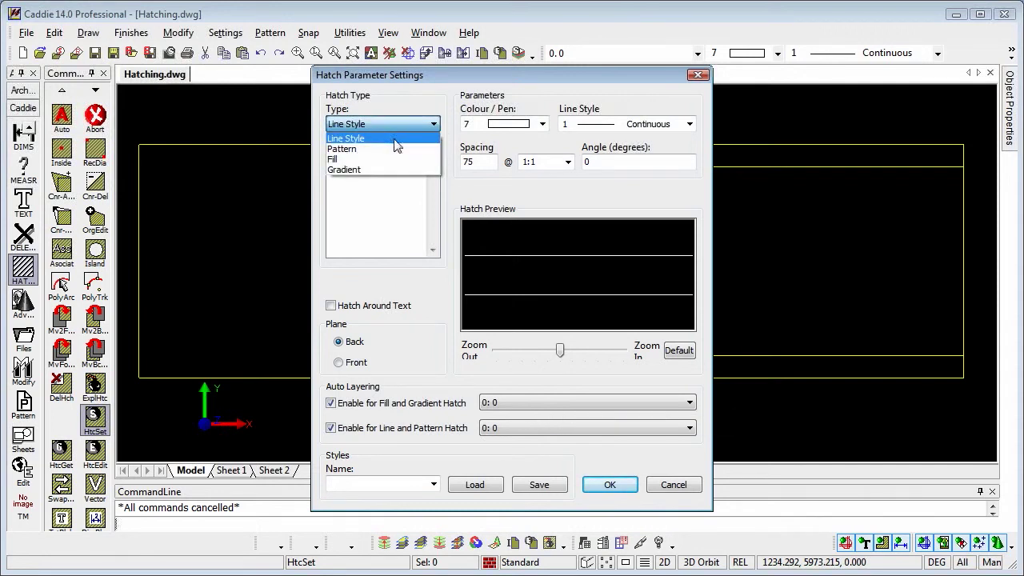
click(657, 124)
click(692, 125)
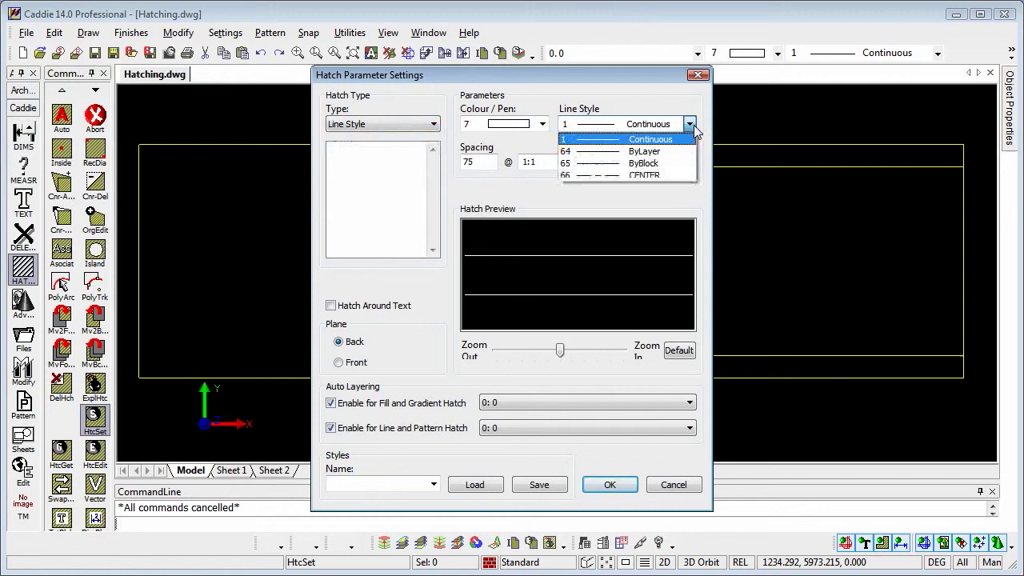
click(432, 126)
click(432, 125)
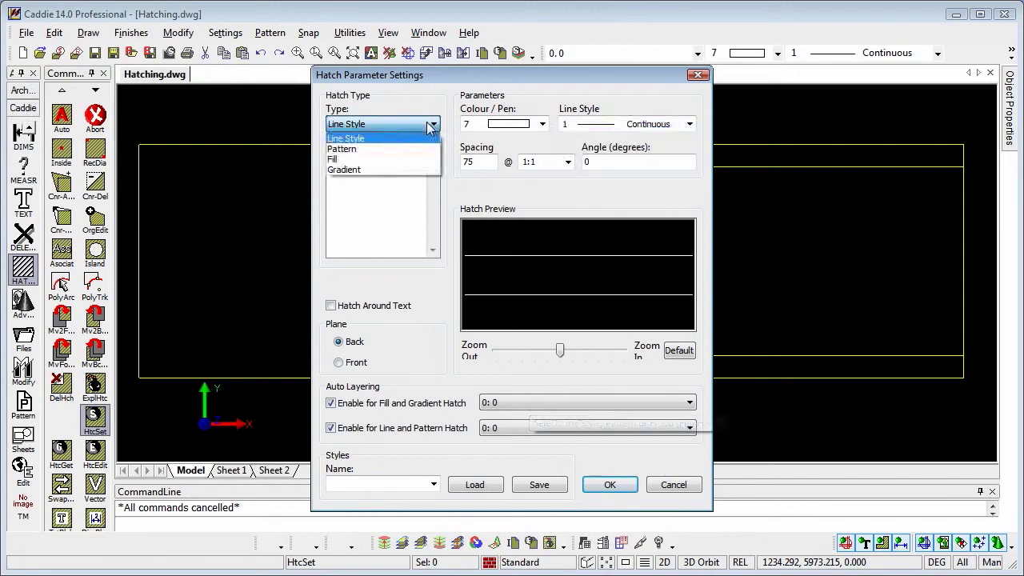
click(376, 149)
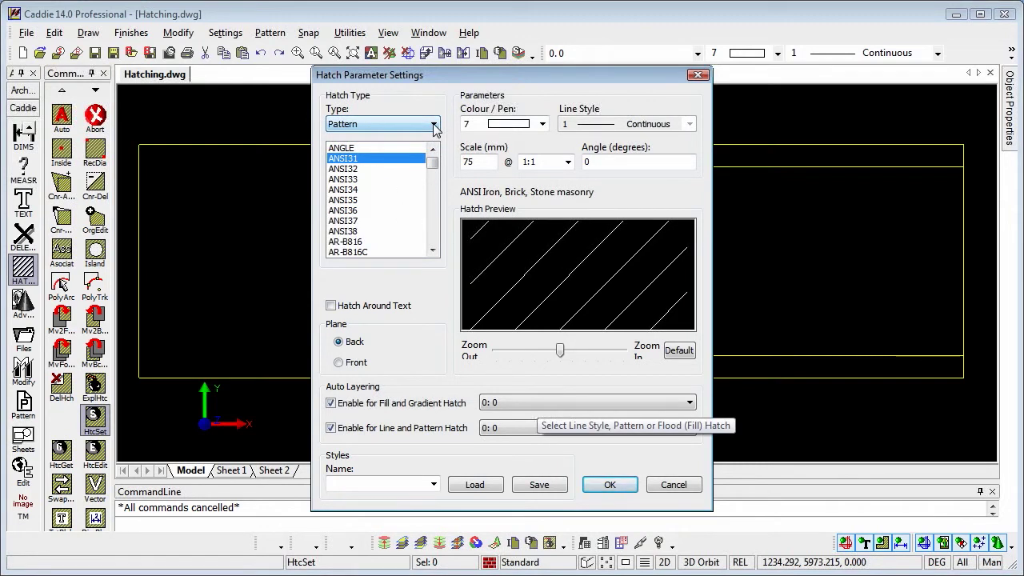
click(435, 125)
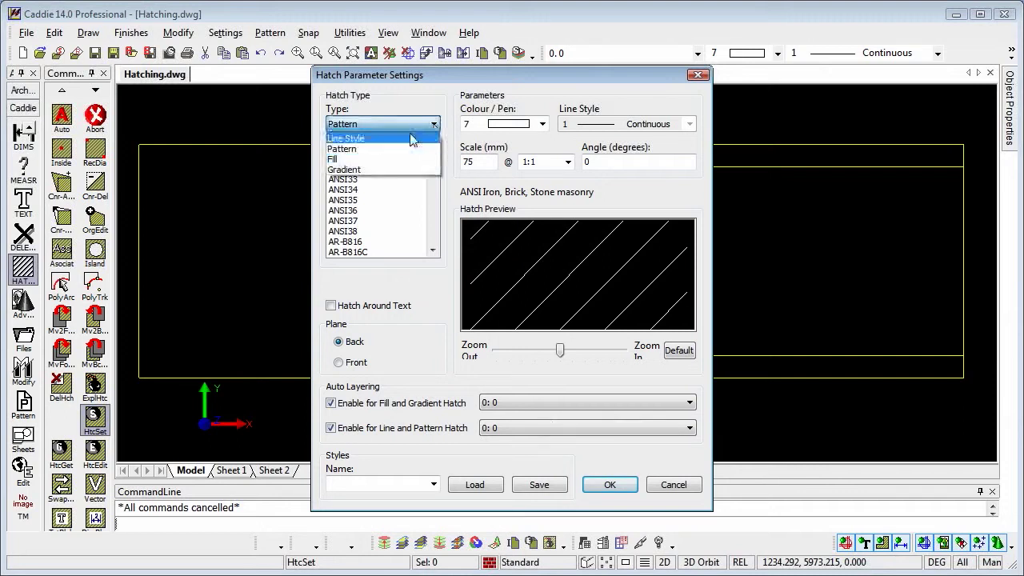
click(352, 156)
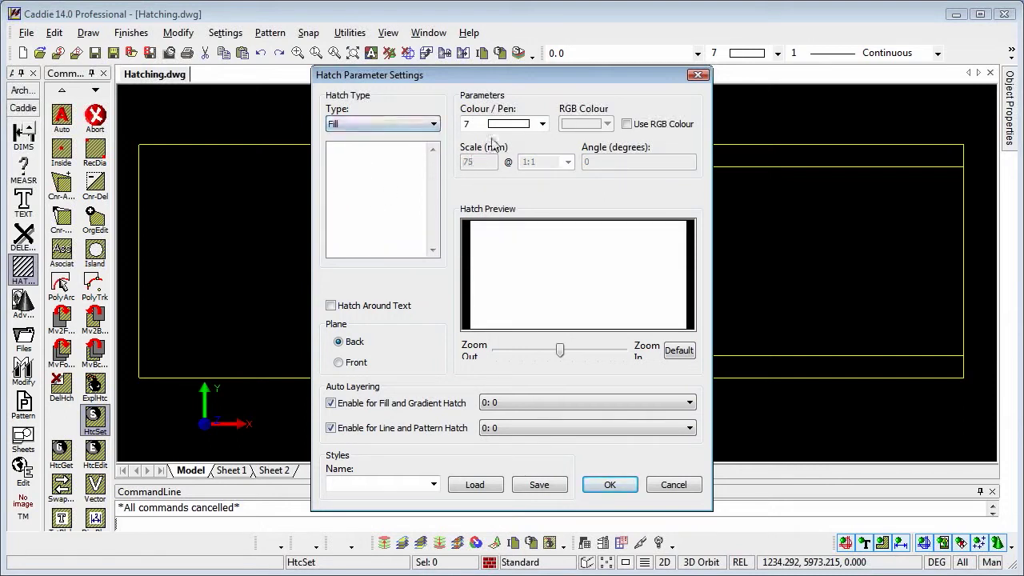
Enable Use RGB Colour for the fill and keep olive after cancelling a cyan custom colour.
click(627, 124)
click(606, 125)
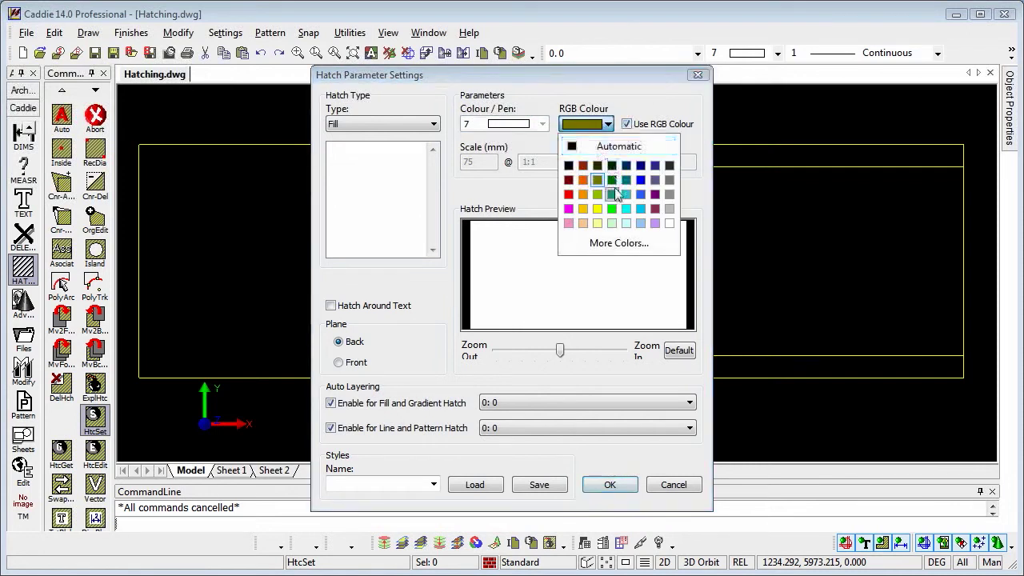
click(617, 244)
click(452, 180)
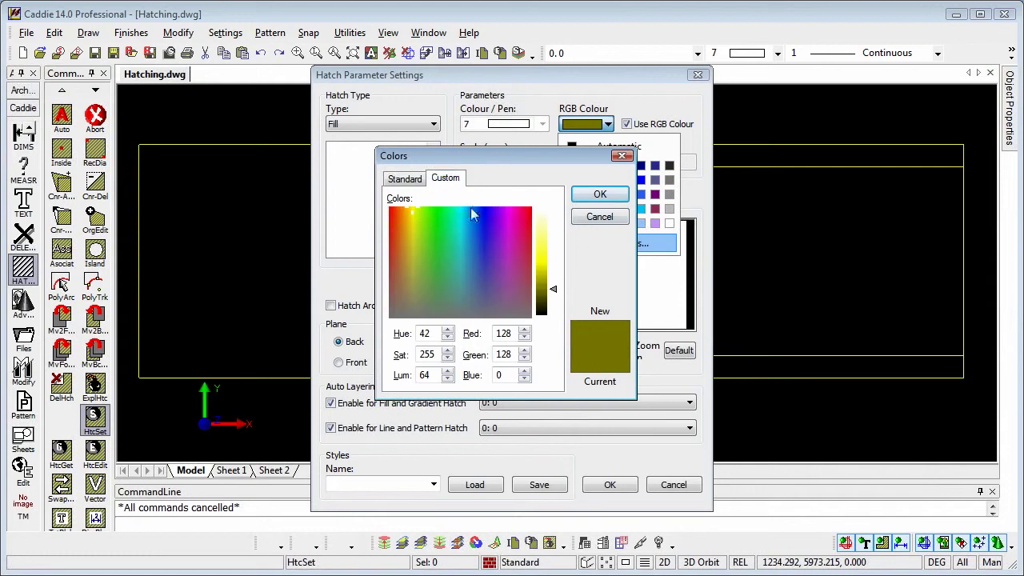
click(458, 241)
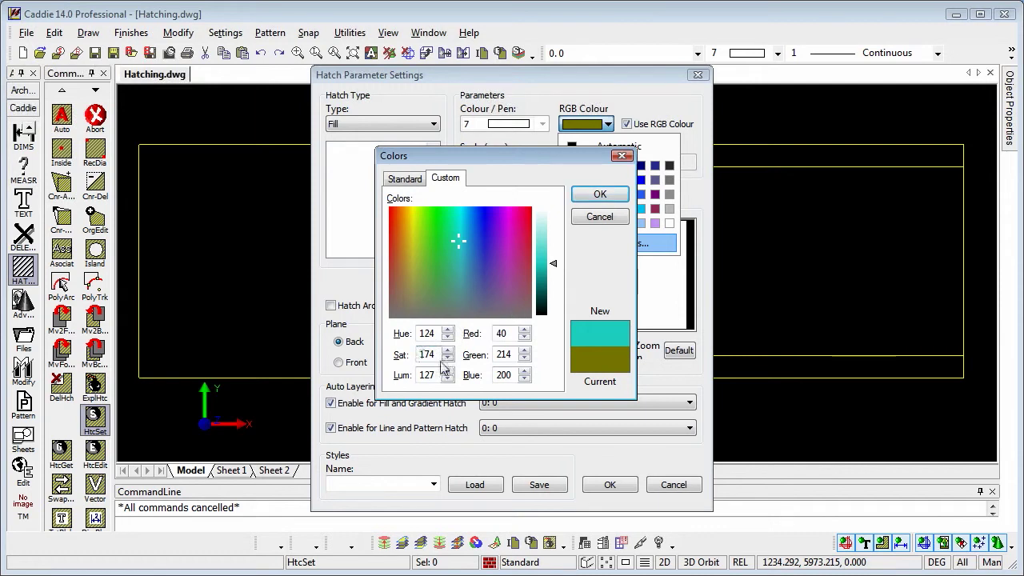
click(599, 217)
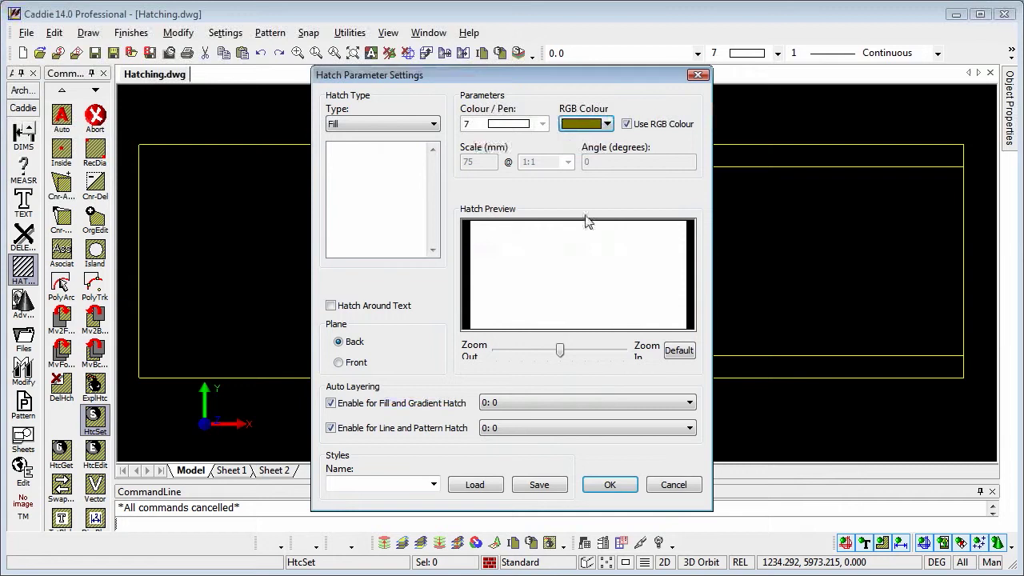
Set the hatch type back to Line Style, with spacing 75 and angle 0.
click(426, 126)
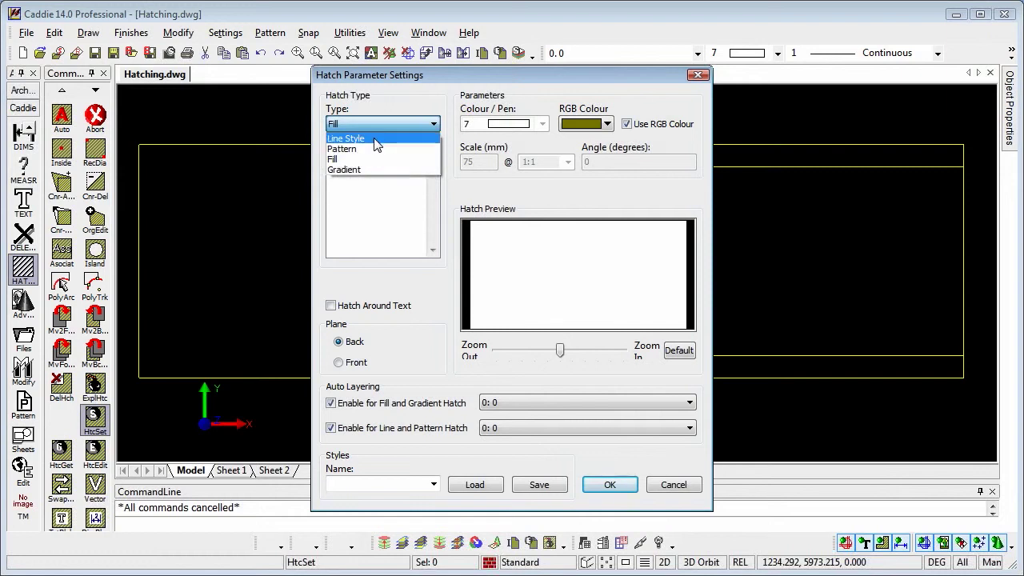
click(377, 140)
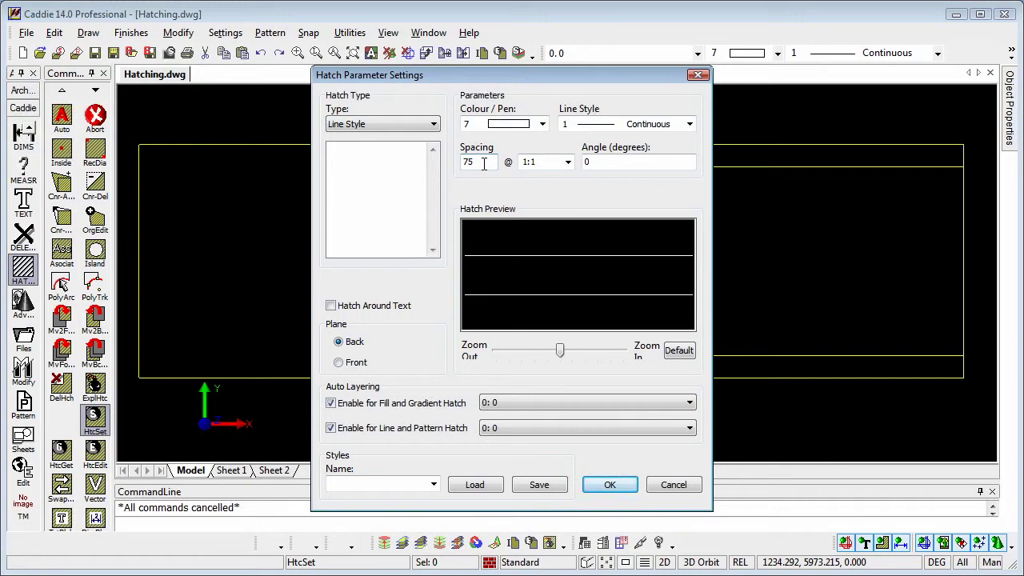
Try a 45° hatch angle, restore it to 0, and zoom the preview out.
click(590, 162)
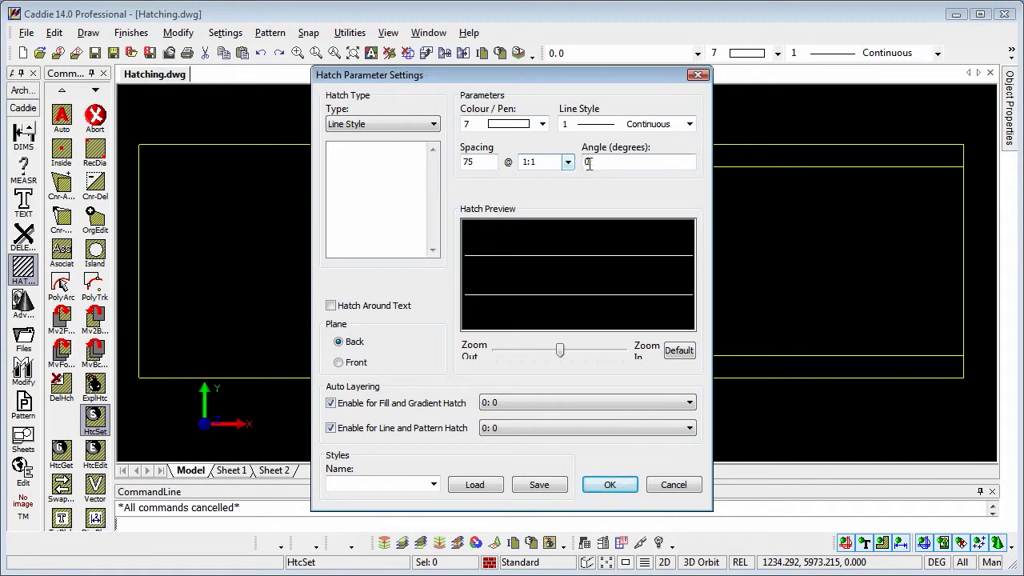
double_click(587, 163)
text(4)
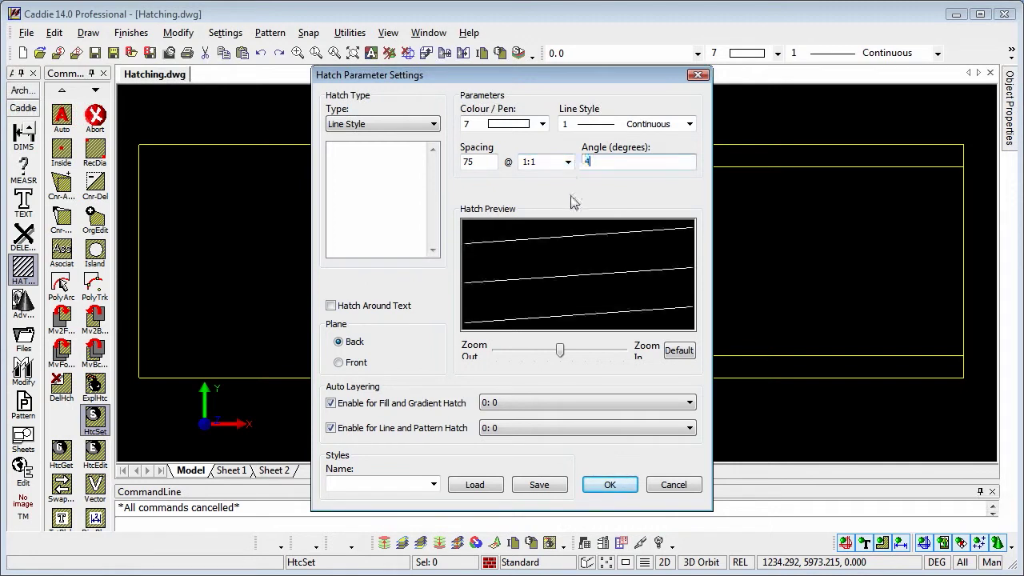
text(5)
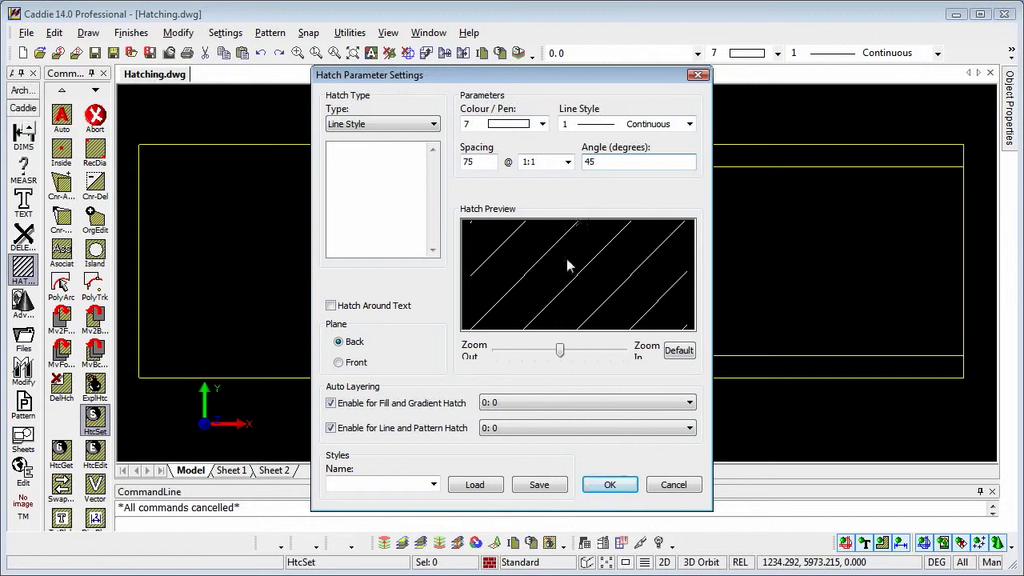
double_click(590, 162)
text(0)
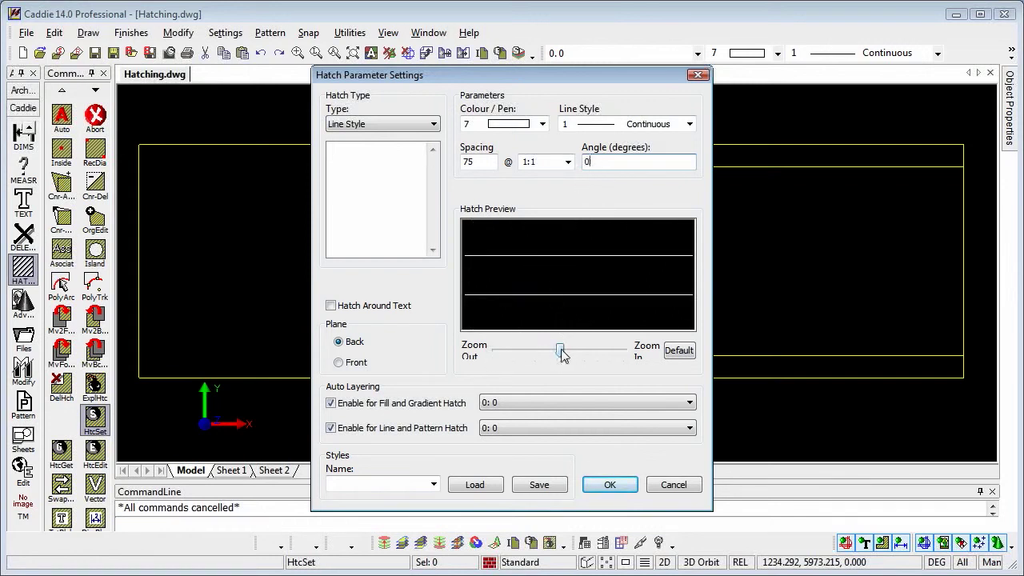
drag(562, 350, 533, 351)
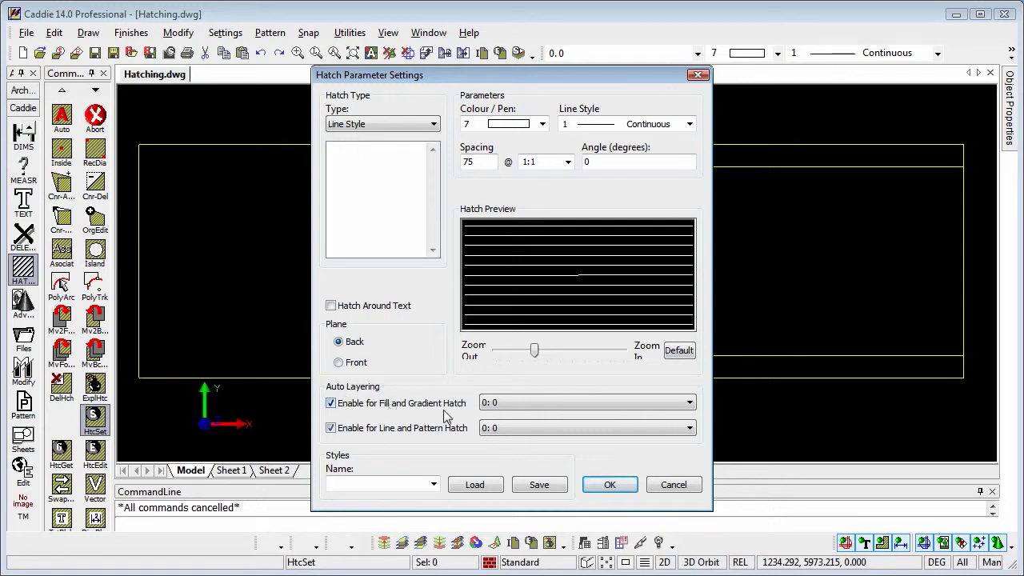
Auto-layer fill and gradient hatches on layer 11, line and pattern hatches on layer 12.
click(690, 403)
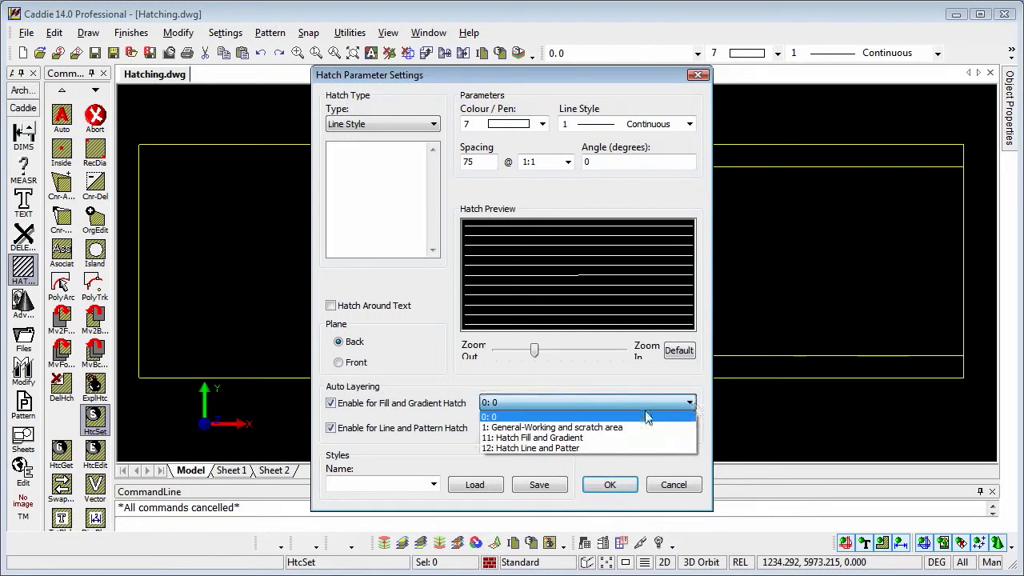
click(566, 439)
click(551, 432)
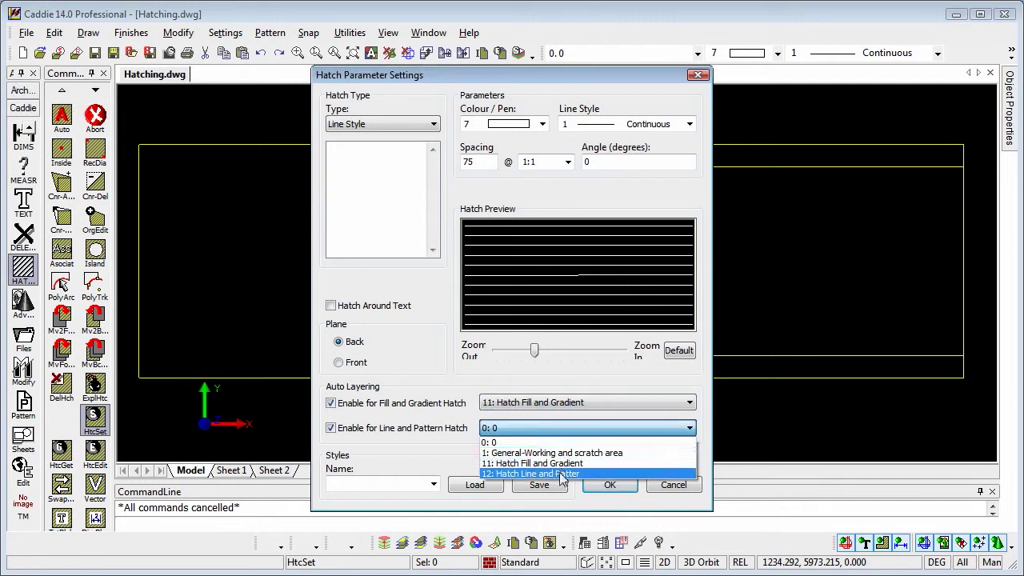
click(562, 474)
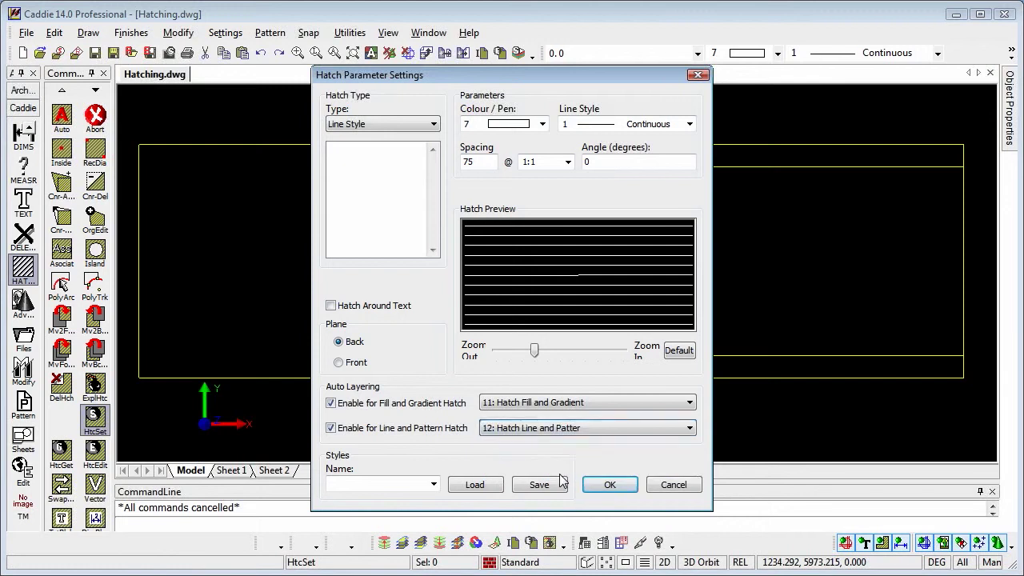
click(432, 484)
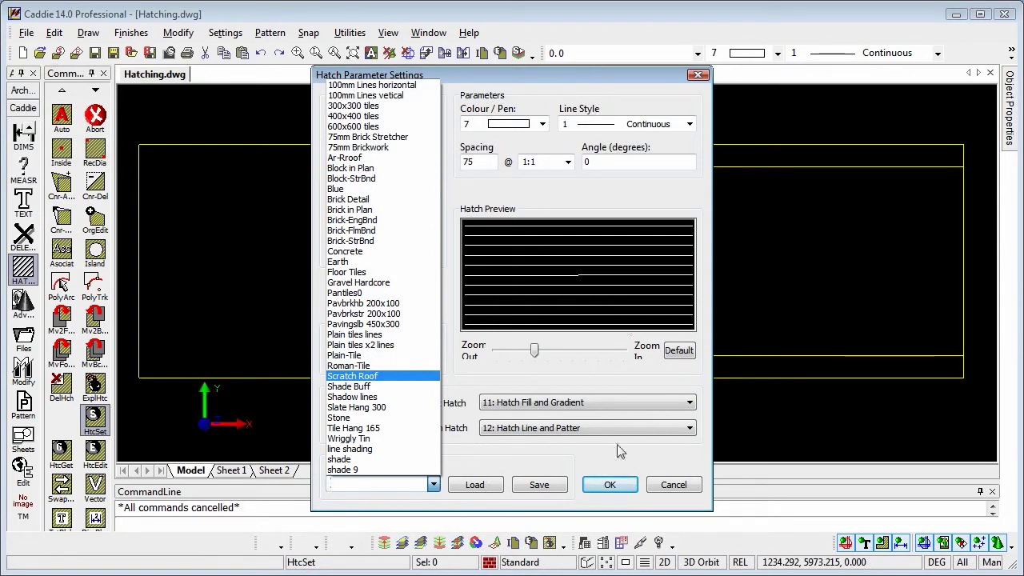
Confirm the settings and draw a rectangular horizontal-line hatch block between the two rectangles.
click(675, 488)
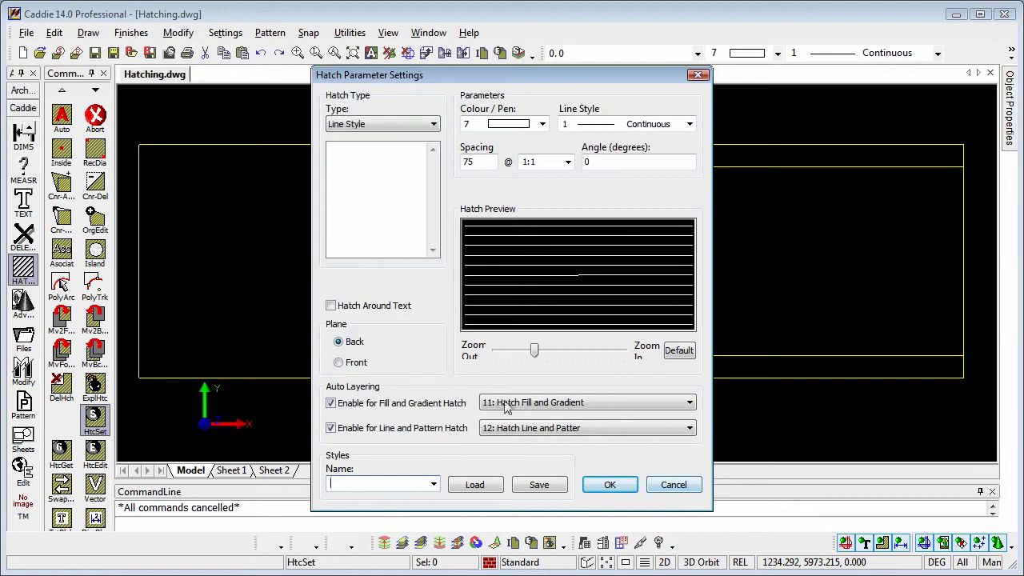
click(612, 486)
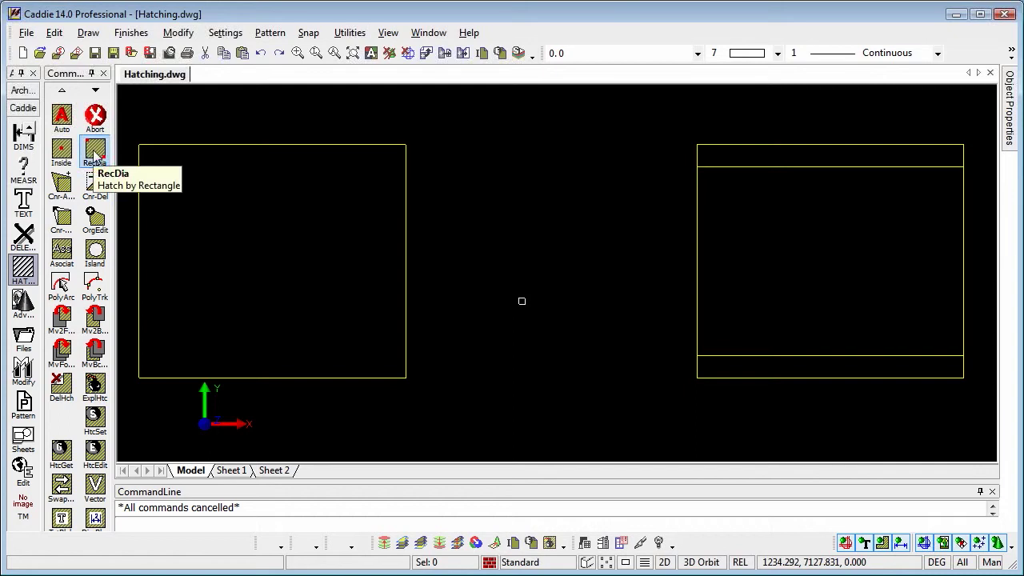
click(95, 152)
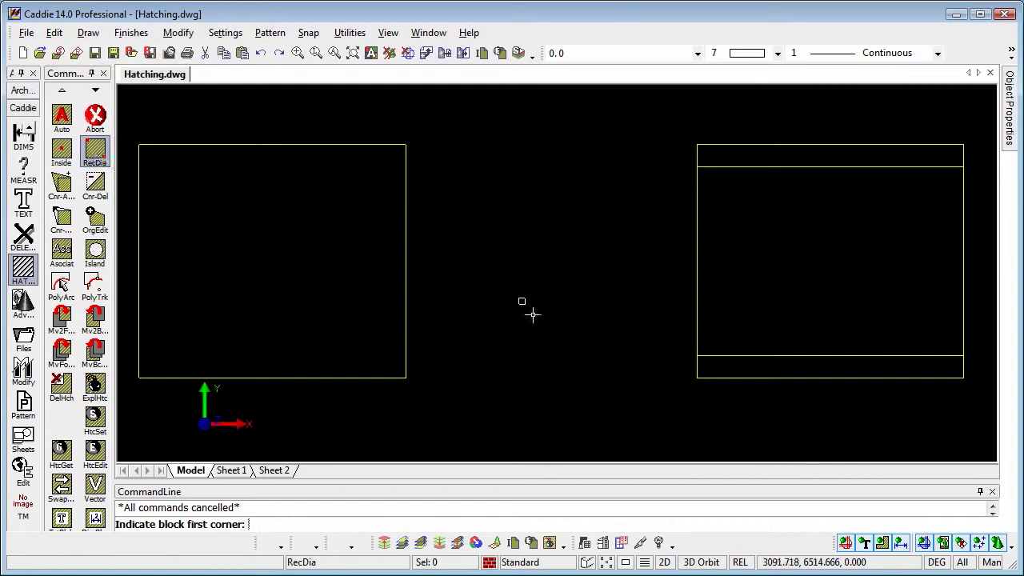
click(463, 155)
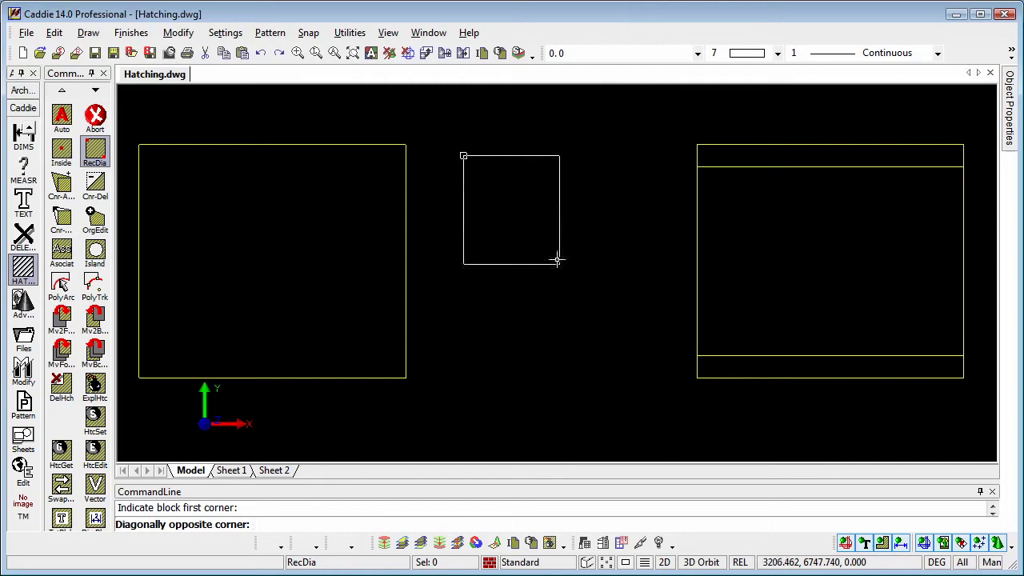
click(630, 331)
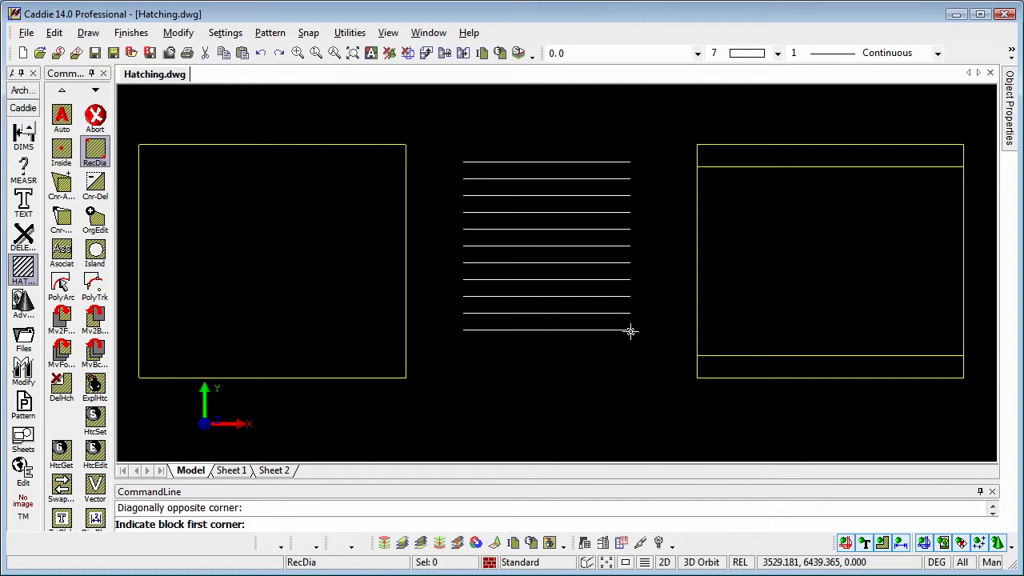
Drag the new hatch's bottom-right and bottom-left corners lower to reshape its lower edge.
key(Escape)
click(571, 256)
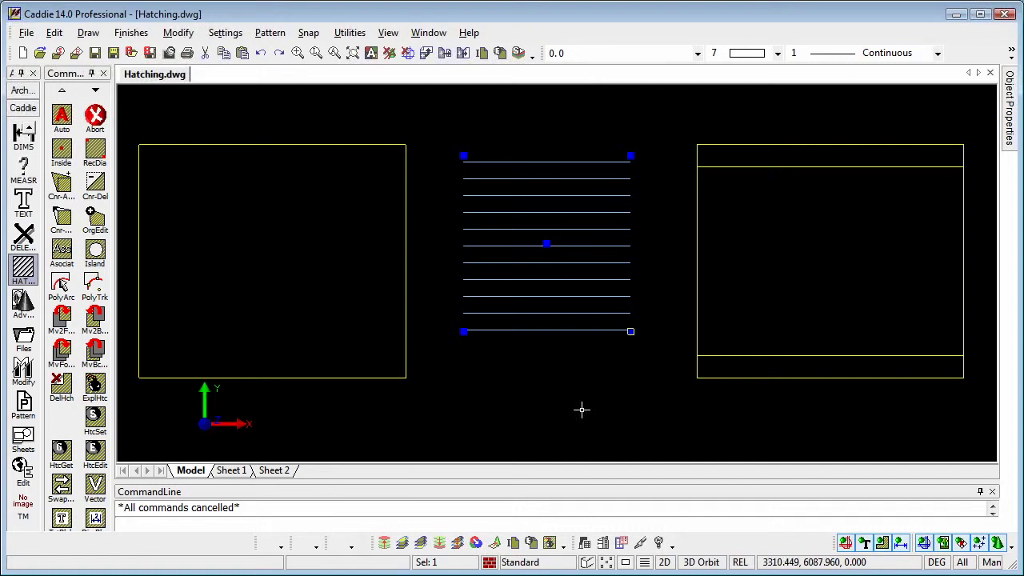
click(632, 332)
click(641, 393)
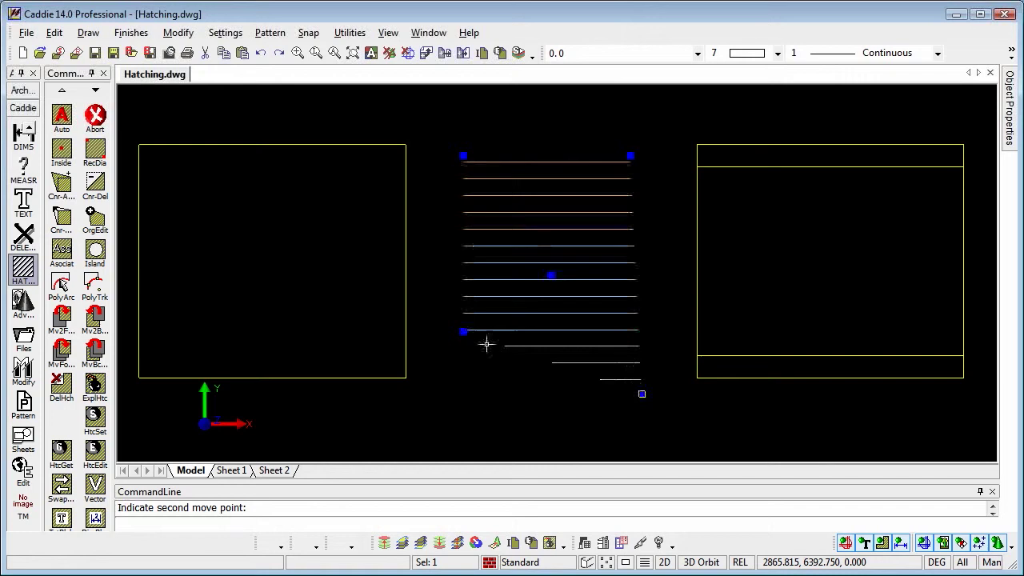
click(464, 331)
click(463, 363)
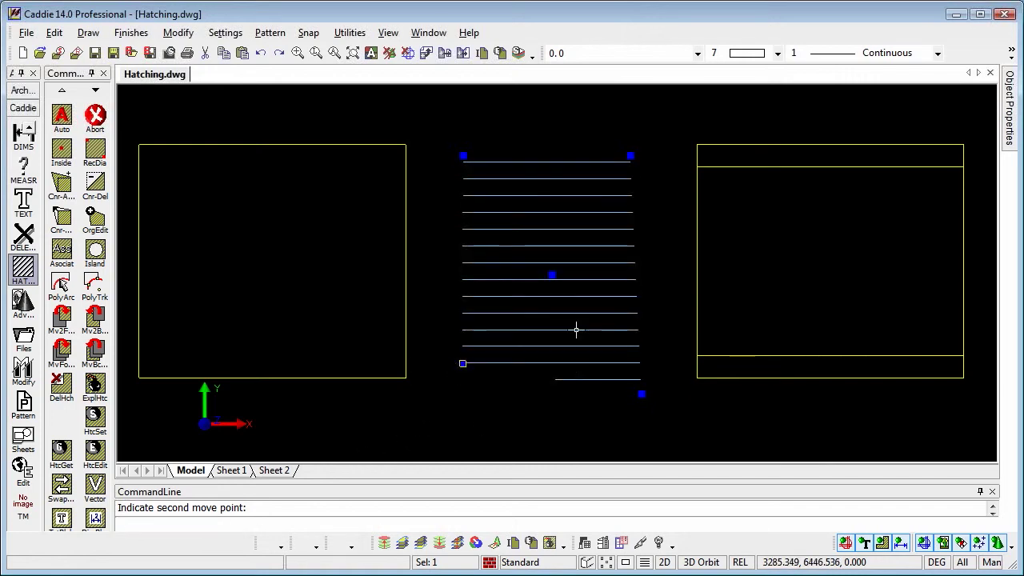
Move the middle hatch higher in the drawing by its centre grip.
click(552, 275)
click(552, 243)
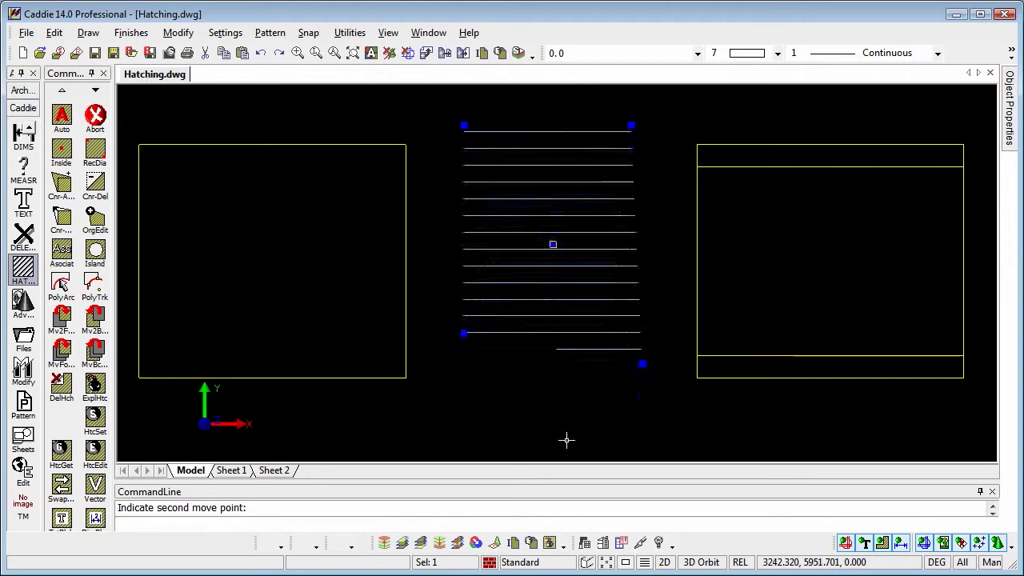
key(Escape)
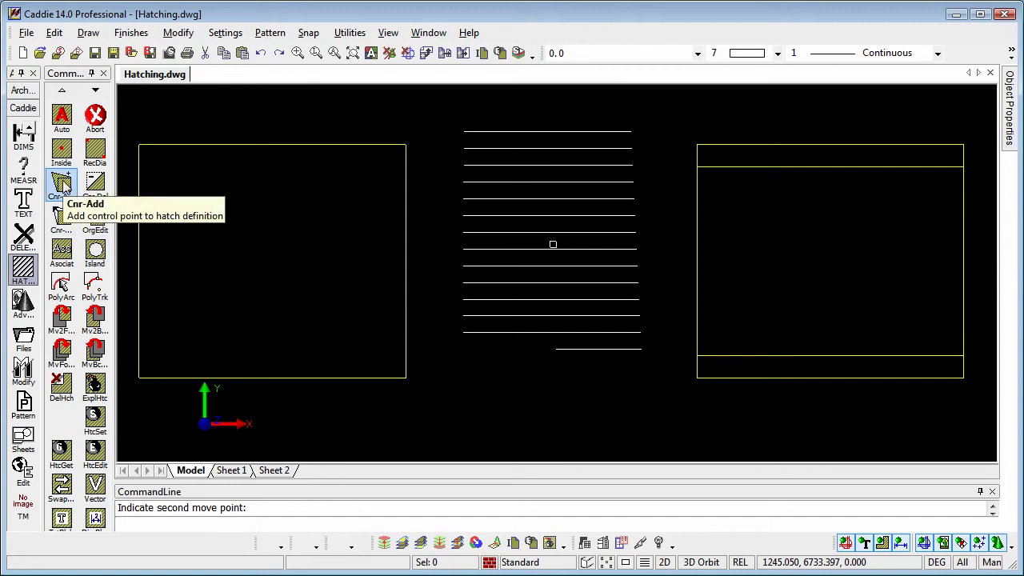
Add new corners below the middle hatch's bottom edges so it tapers to a point.
click(62, 184)
click(526, 237)
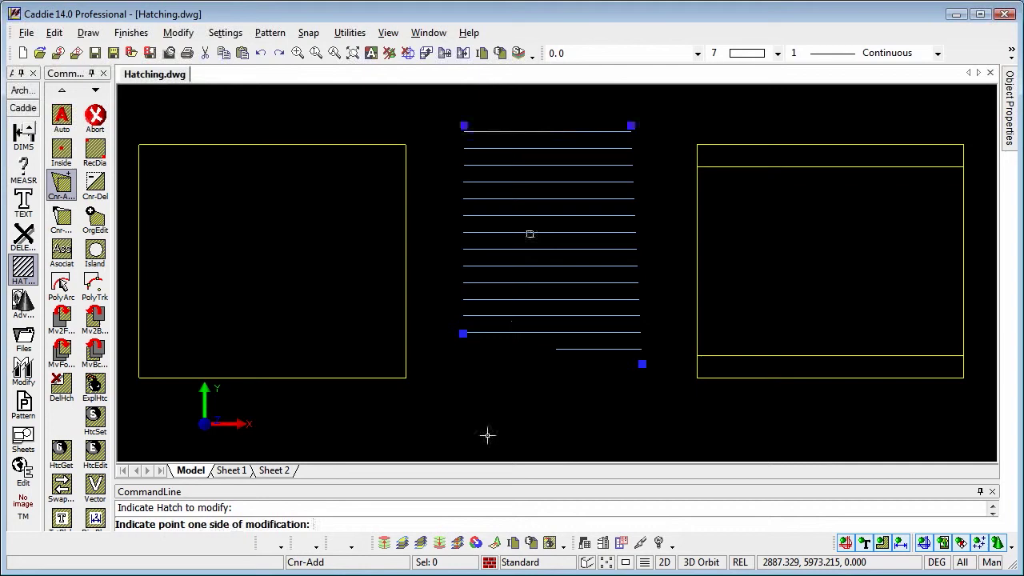
click(642, 365)
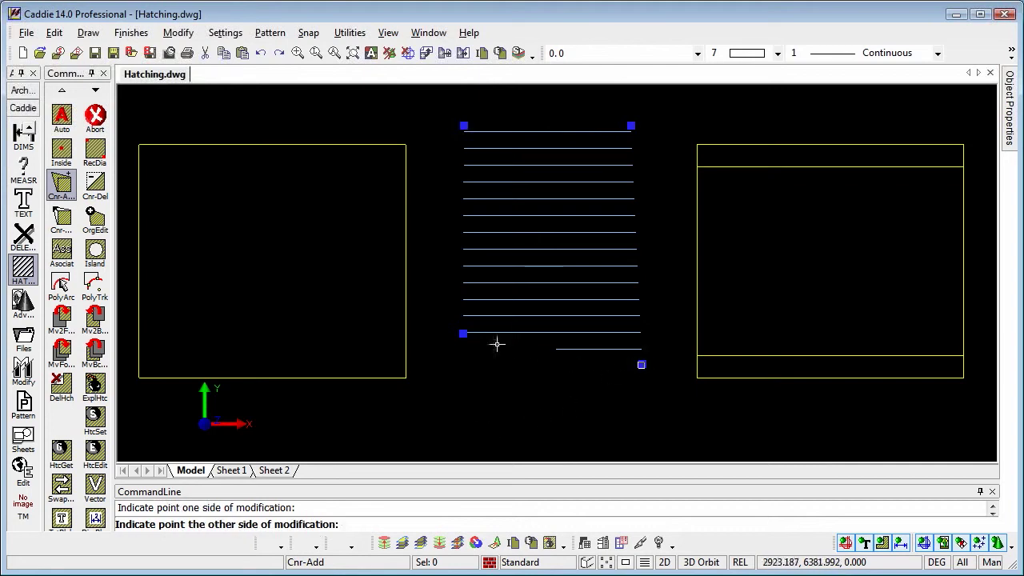
click(462, 335)
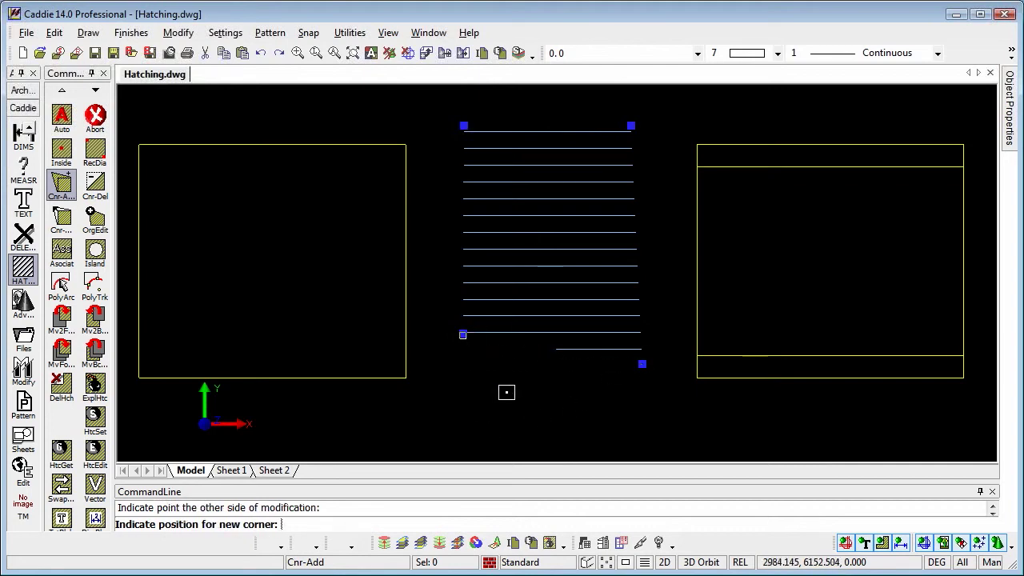
click(588, 404)
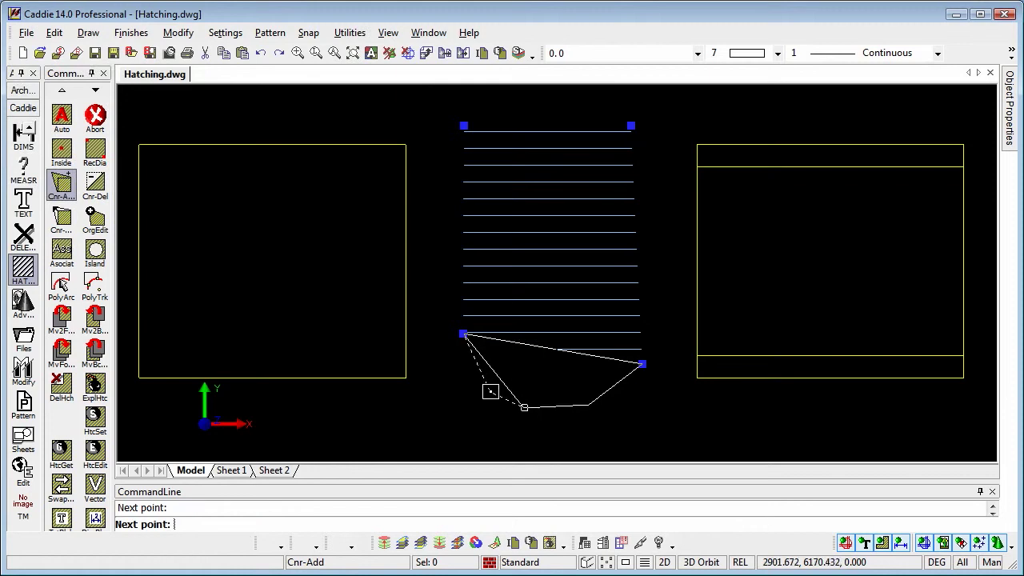
right_click(505, 374)
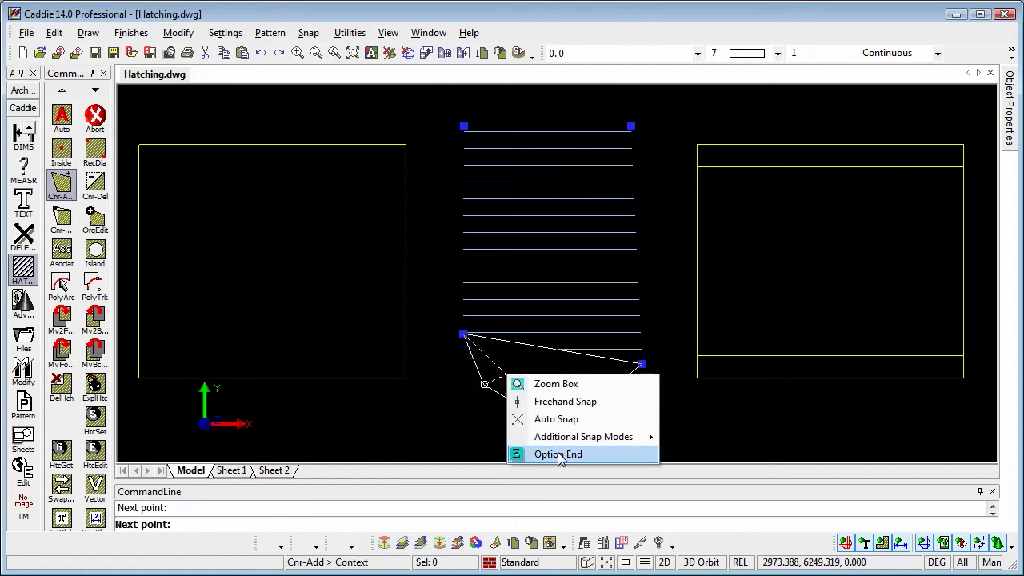
click(560, 454)
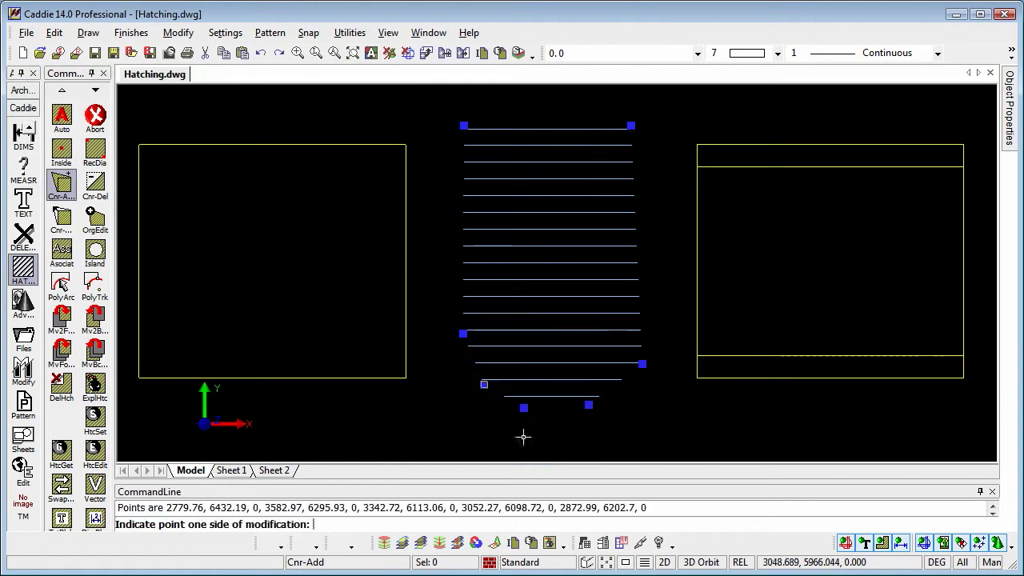
click(483, 385)
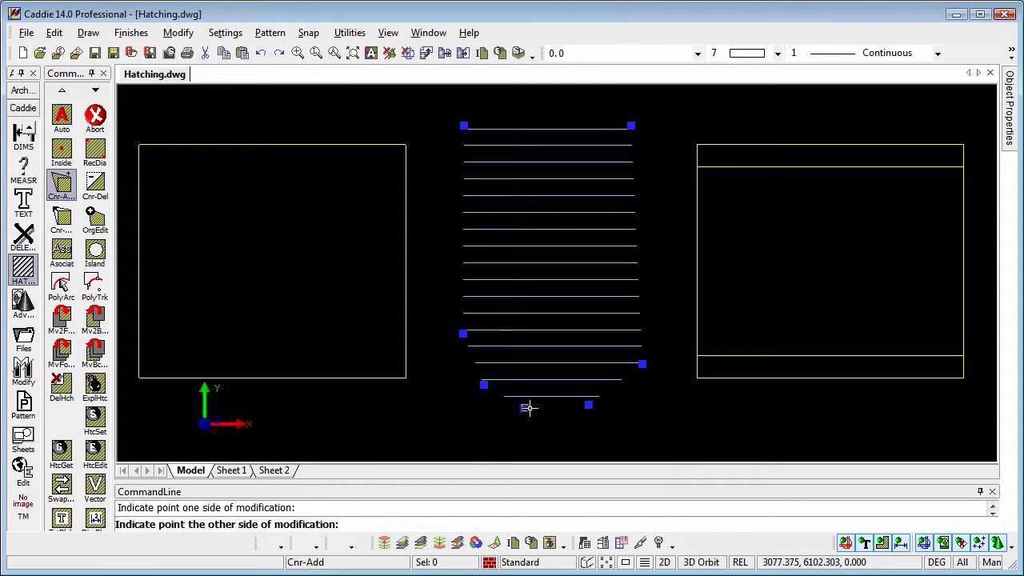
click(524, 405)
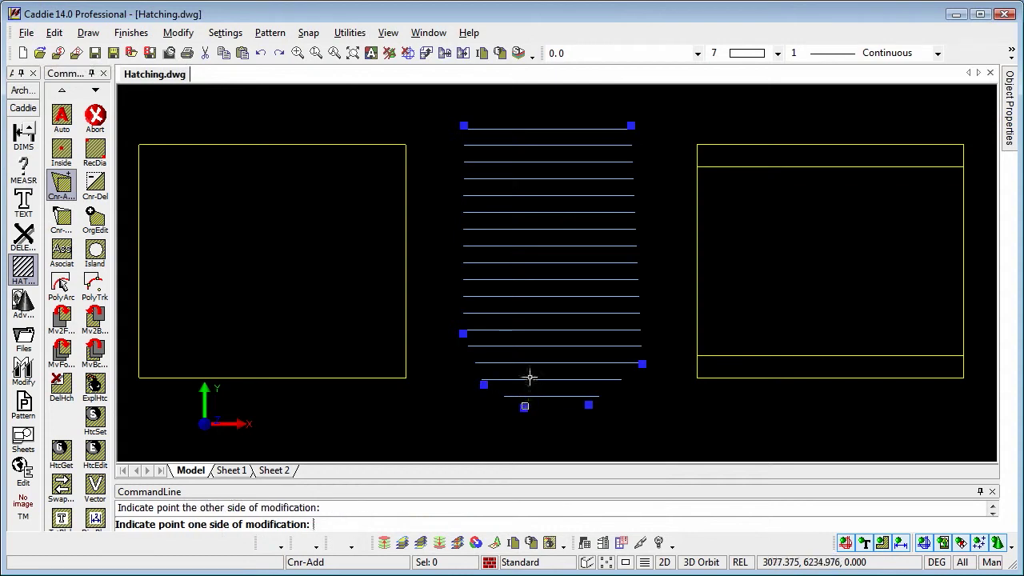
click(528, 375)
Pull the tapered hatch's lowest corner grip further down, then deselect it.
key(Escape)
click(531, 408)
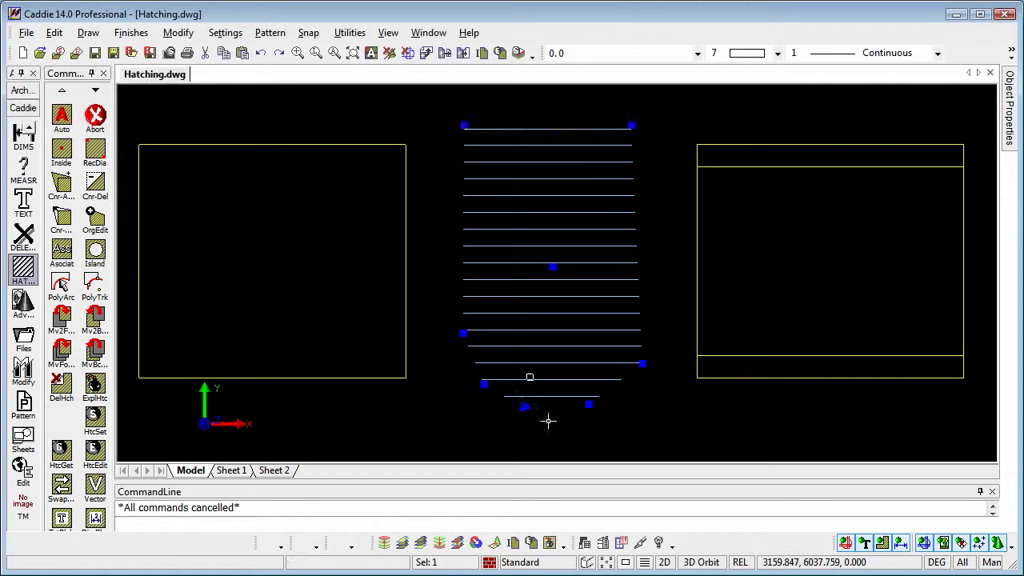
click(523, 409)
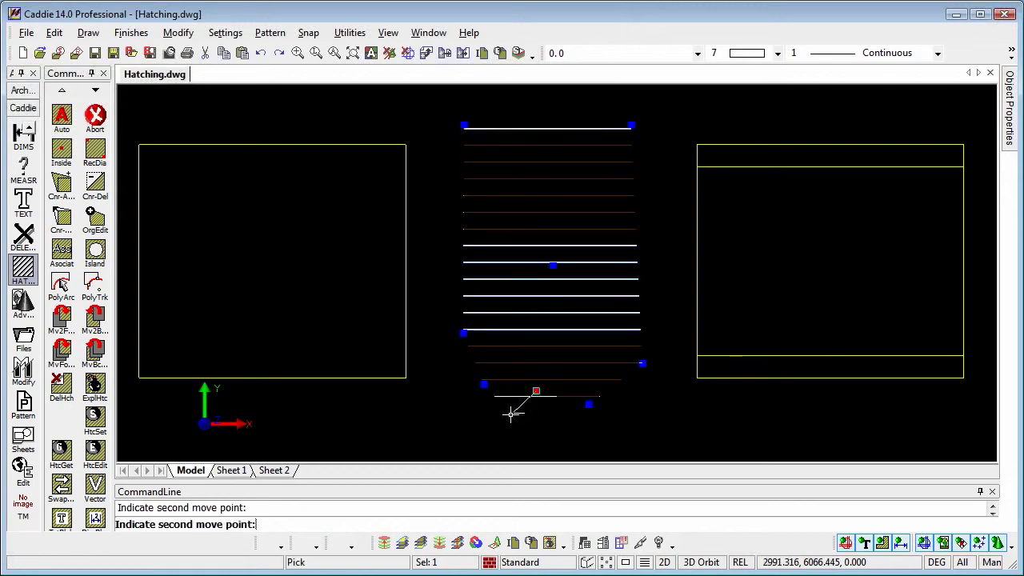
key(Escape)
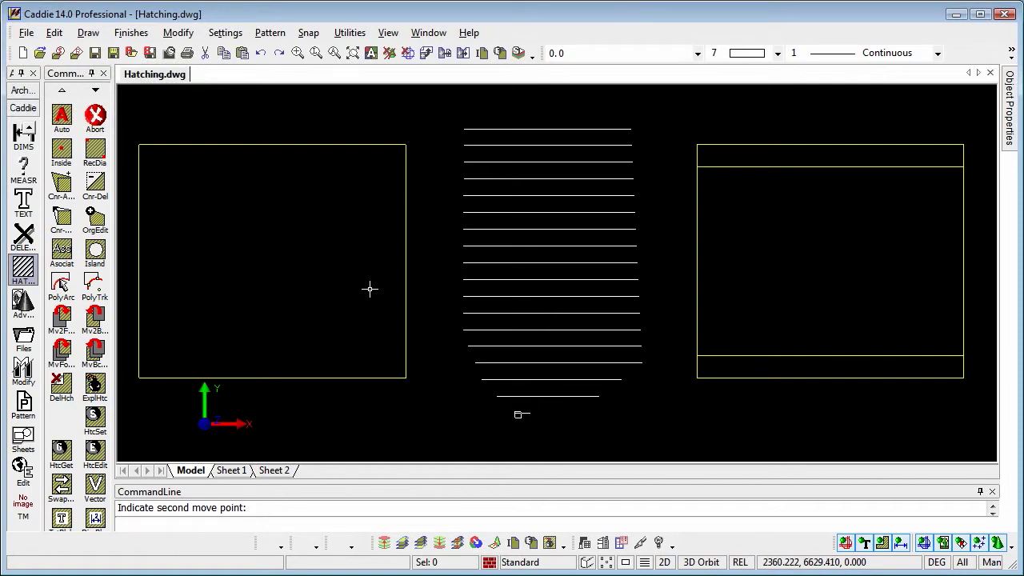
Move the middle hatch's origin to a new point inside the shape using OrgEdit.
click(97, 226)
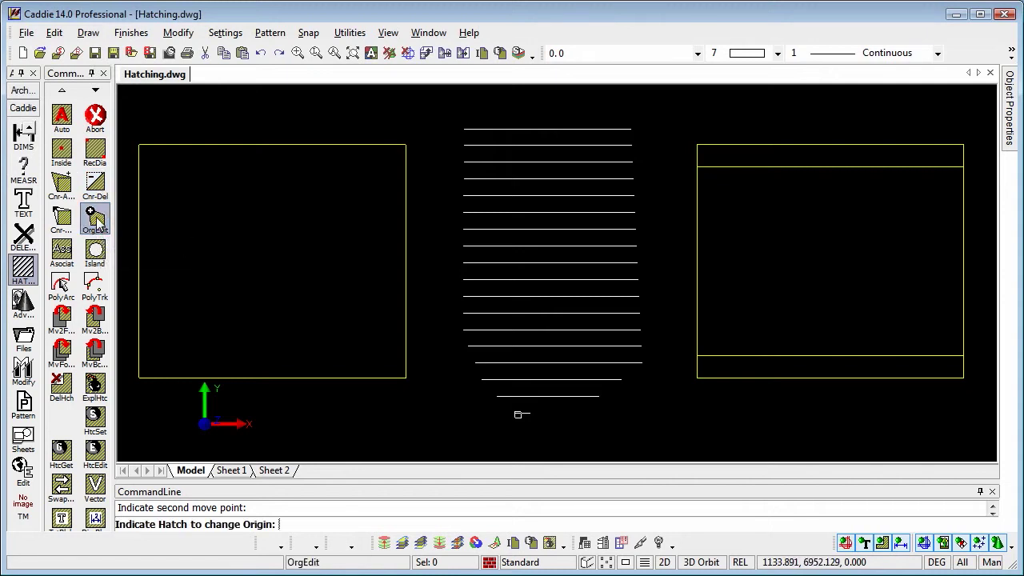
click(536, 309)
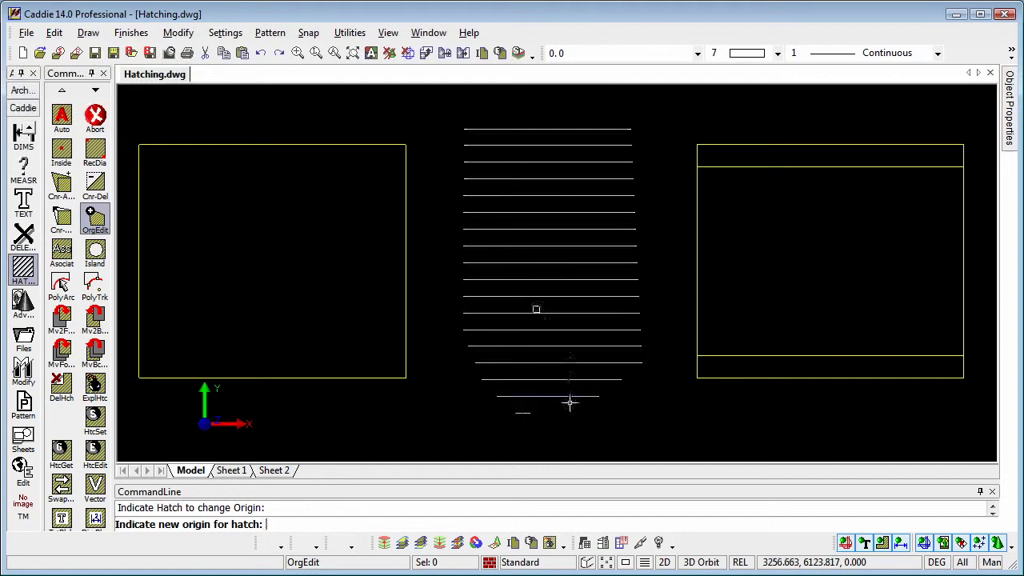
click(542, 288)
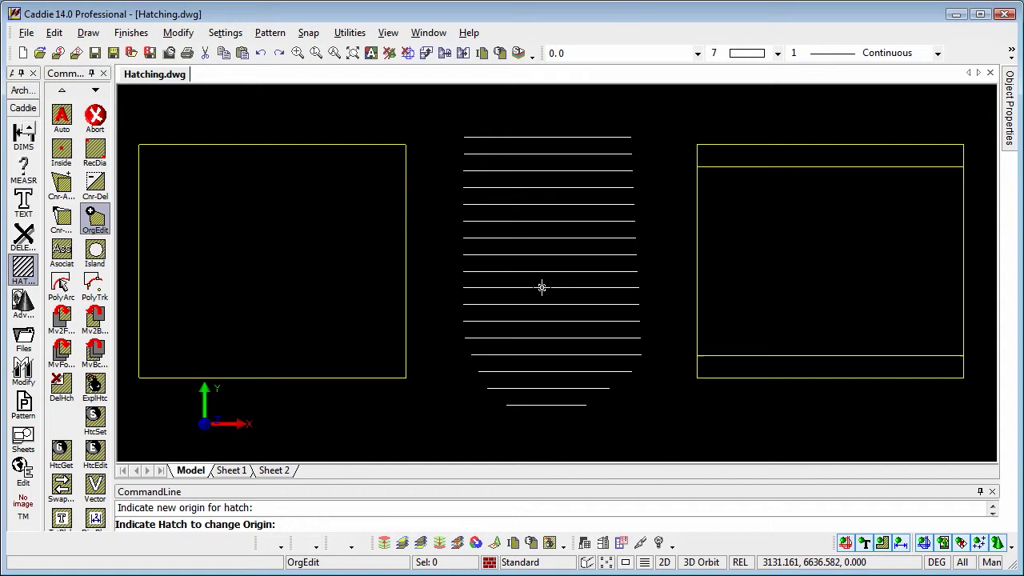
key(Escape)
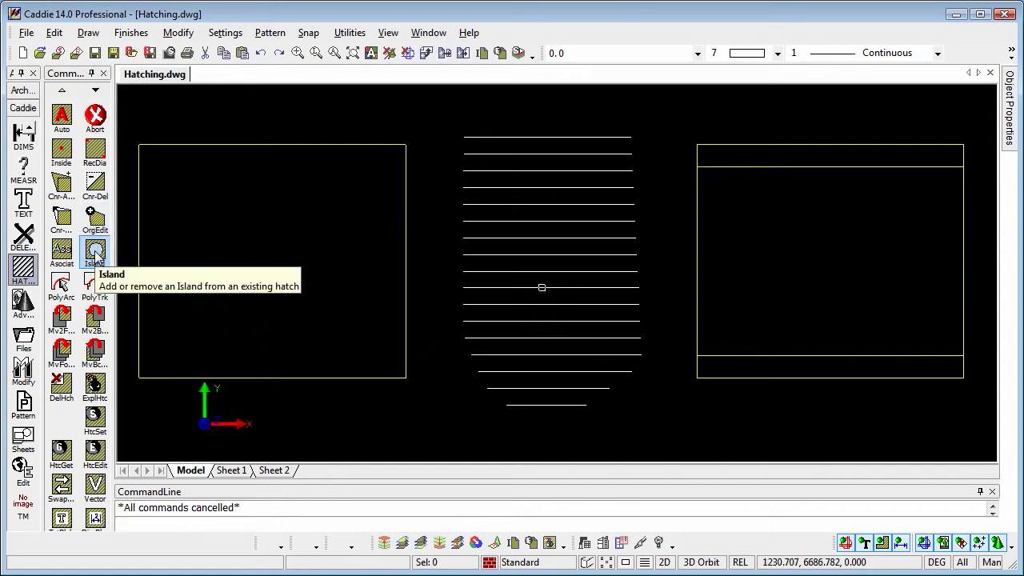
Add a manually drawn, roughly hexagonal island through the centre of the middle line hatch.
click(95, 254)
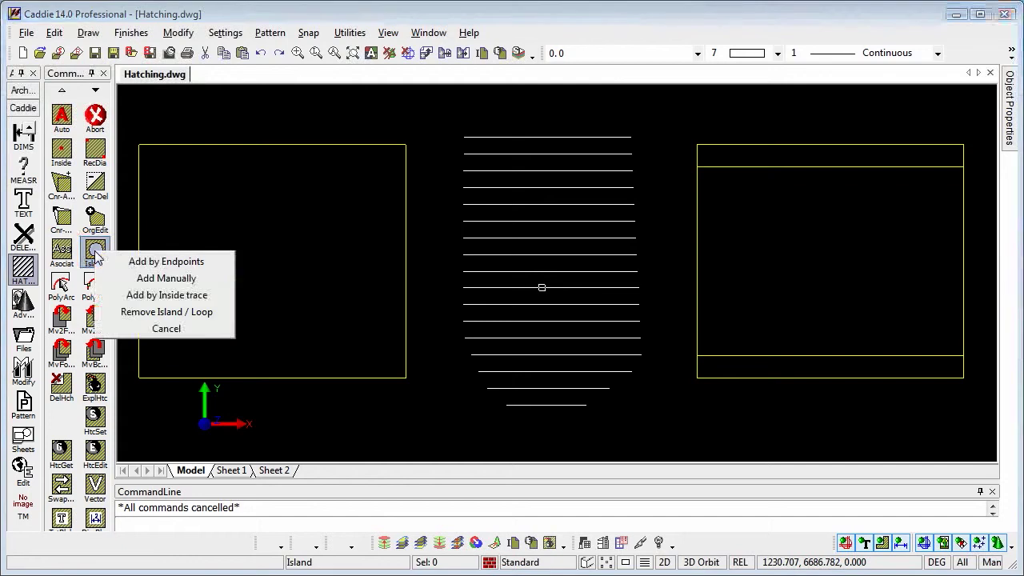
click(159, 279)
click(525, 270)
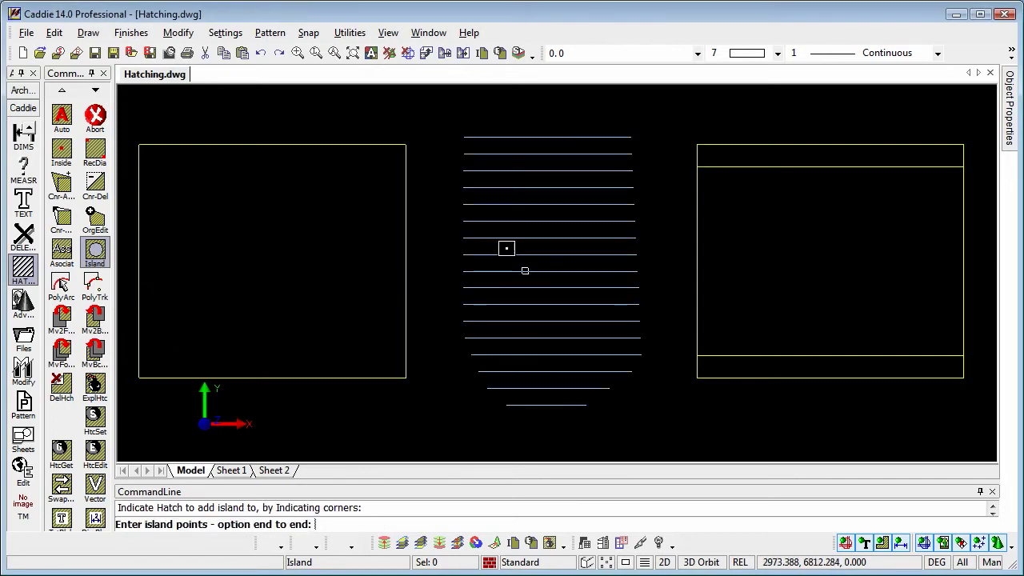
click(498, 251)
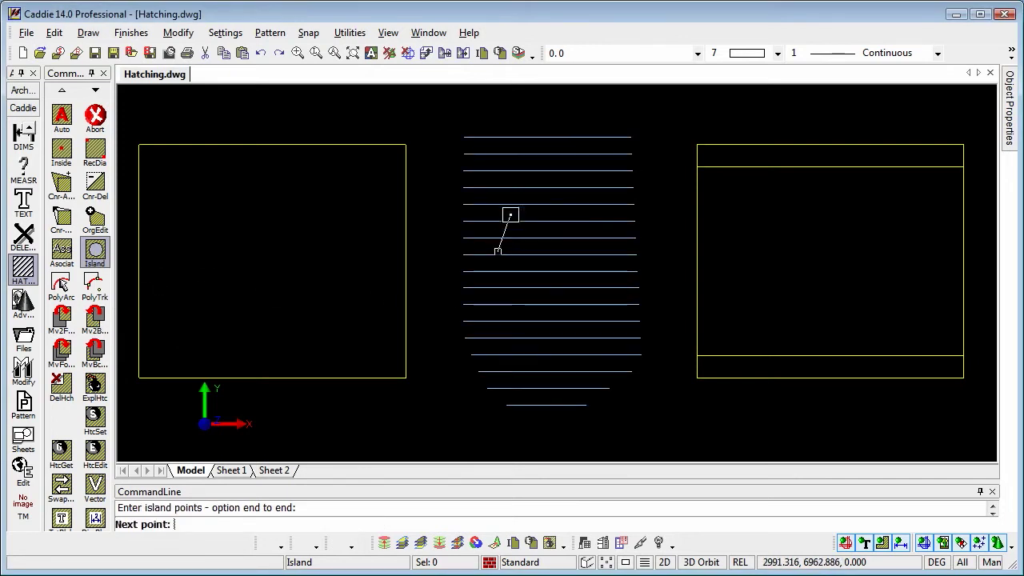
click(512, 210)
click(564, 205)
click(590, 255)
click(571, 310)
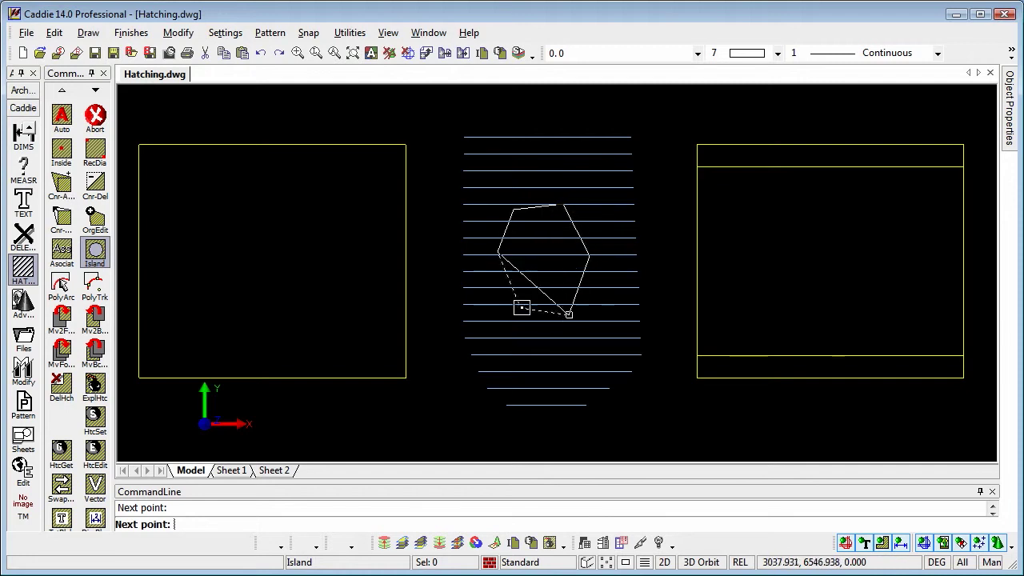
right_click(523, 303)
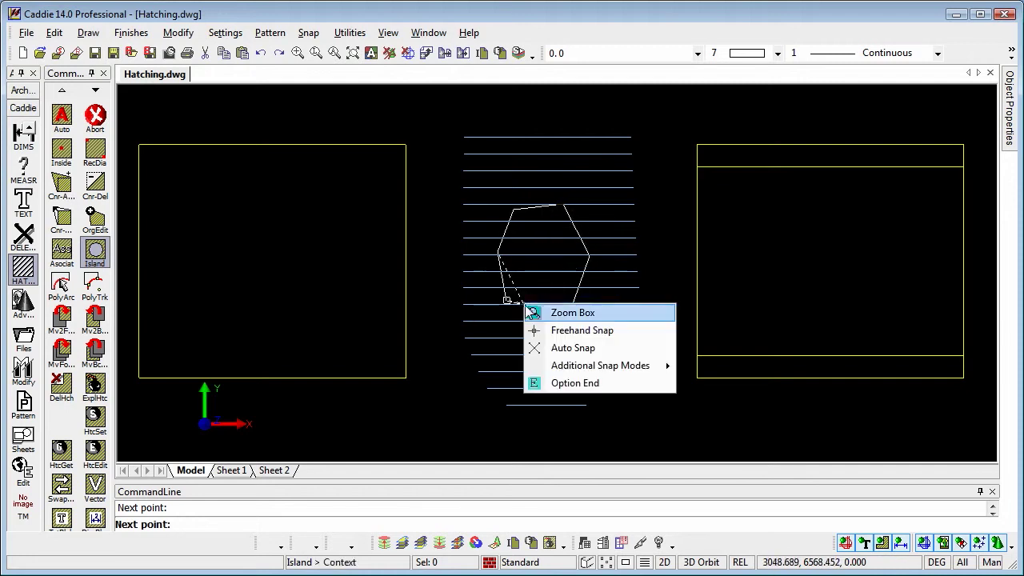
click(574, 383)
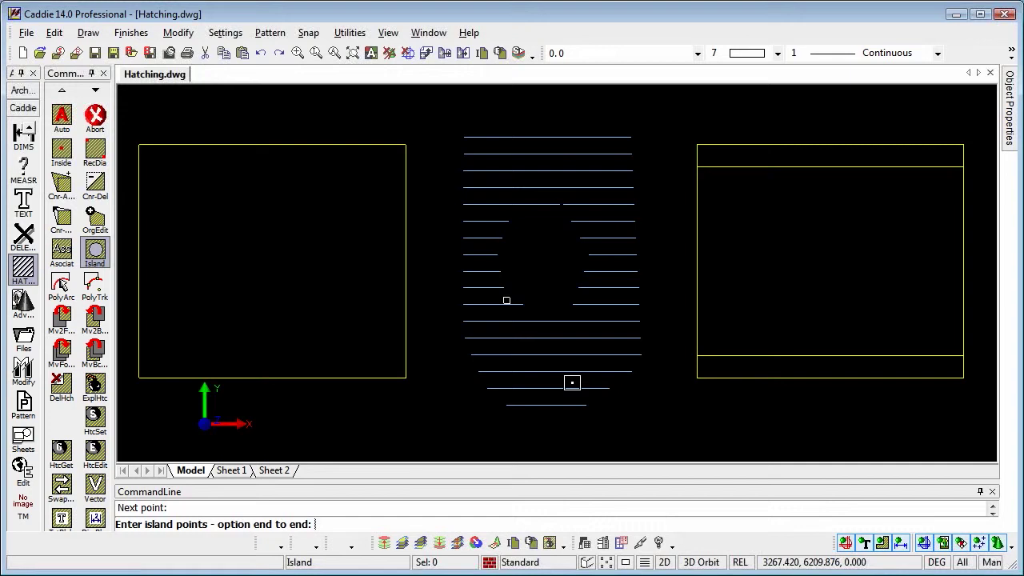
key(Escape)
Drag the island's right-hand corner grips outward to widen the hole, then deselect the hatch.
click(579, 359)
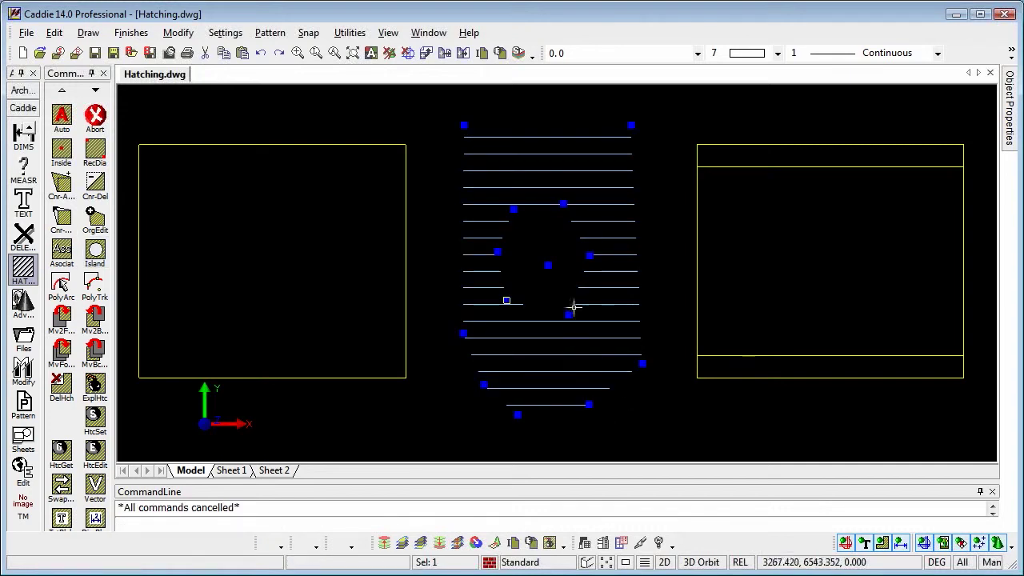
click(569, 314)
click(591, 255)
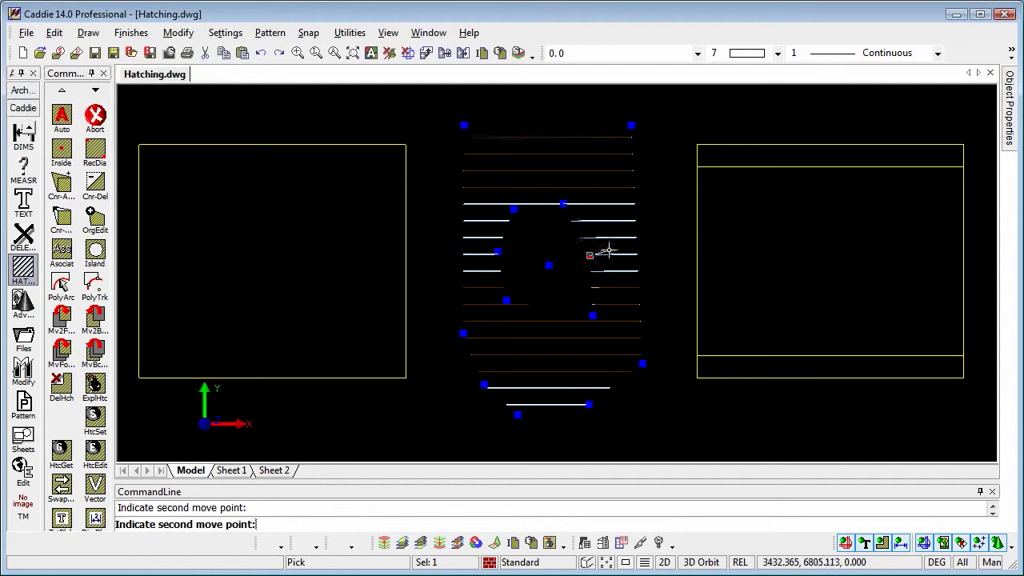
click(586, 204)
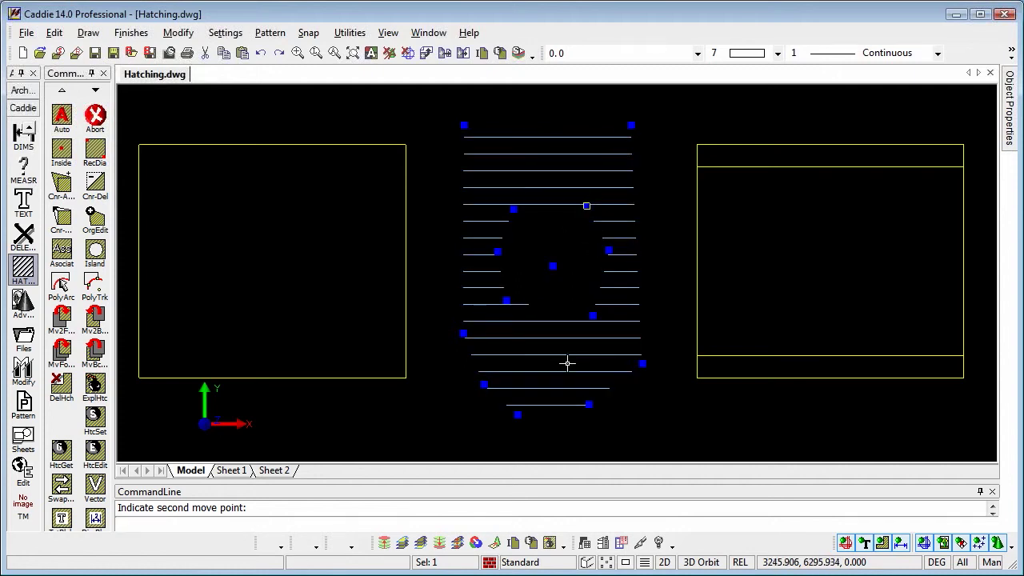
key(Escape)
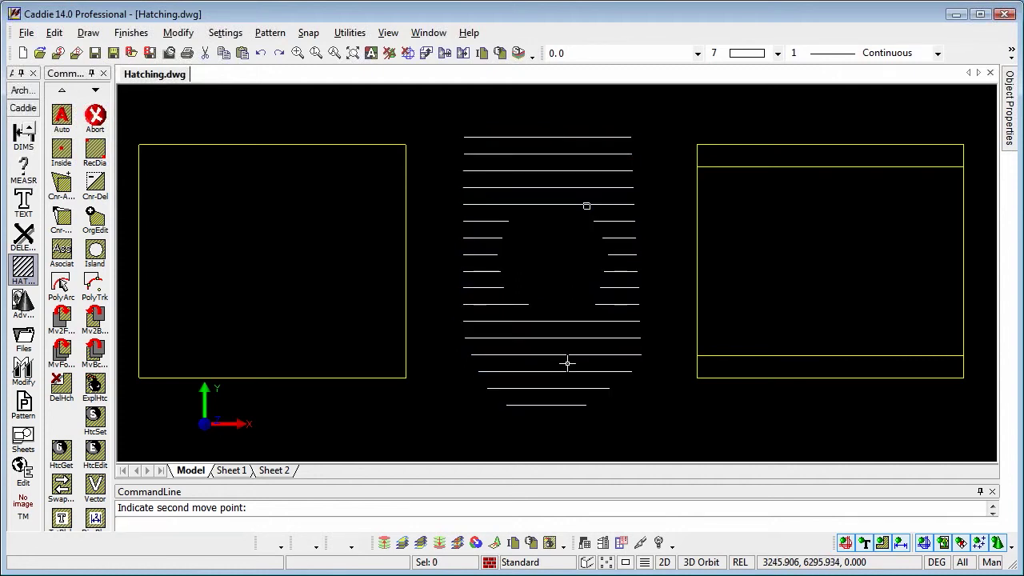